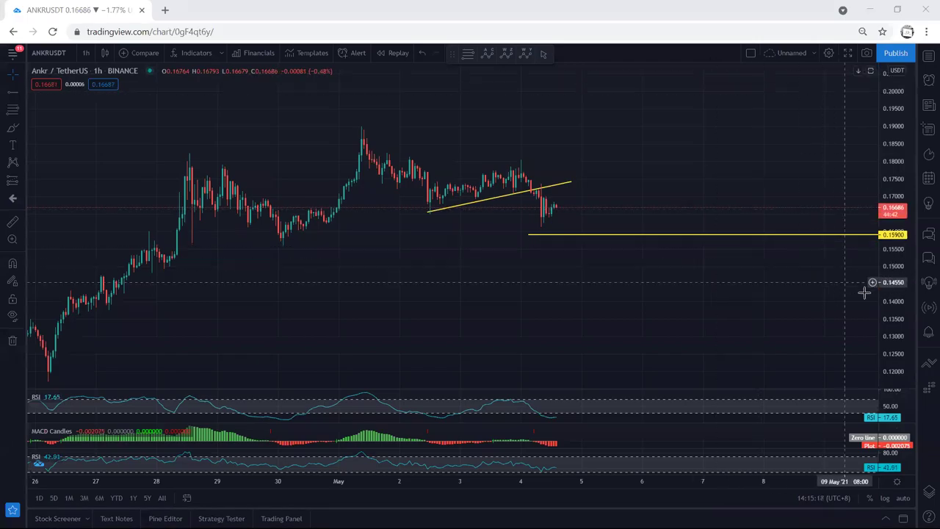
Sketch the price path falling through the rising trendline on the 1-hour chart, point an arrow at the break, and clear the marks.
left_click_drag(885, 307, 886, 289)
left_click_drag(739, 294, 740, 311)
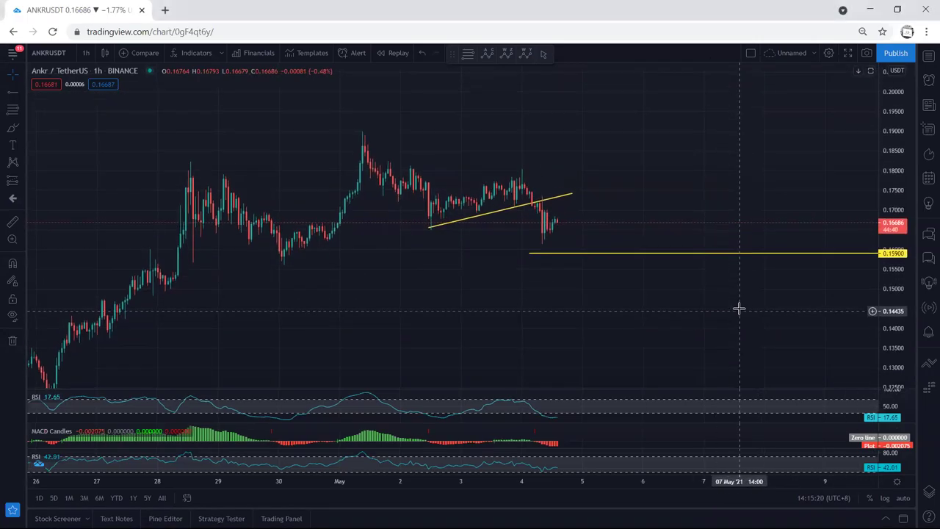
left_click_drag(898, 319, 898, 313)
left_click_drag(696, 225, 697, 235)
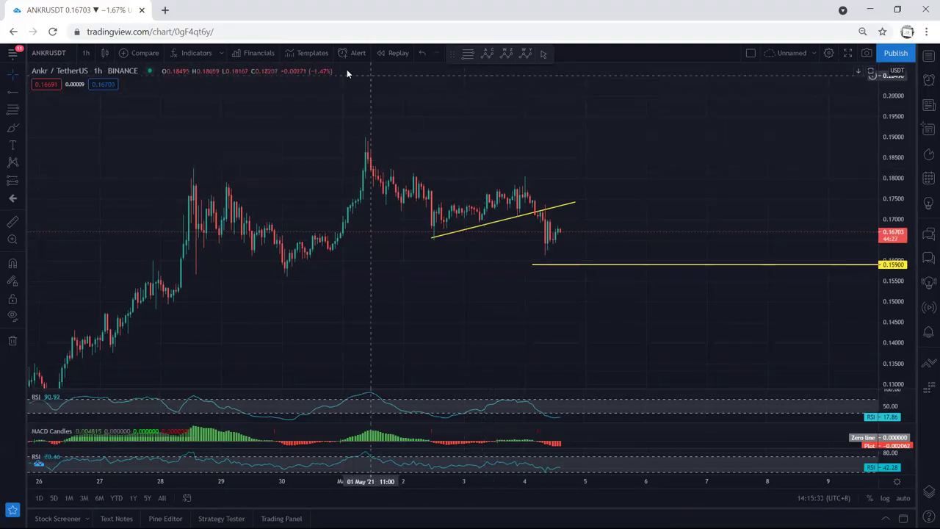
left_click_drag(542, 177, 549, 194)
mouse_move(448, 213)
left_mouse_down()
mouse_move(521, 188)
mouse_move(545, 237)
left_mouse_up()
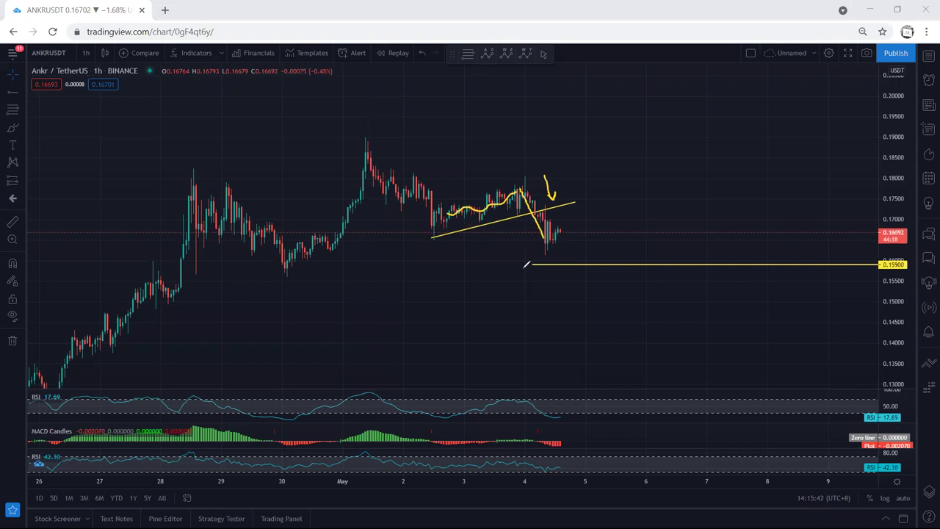
mouse_move(523, 270)
left_mouse_down()
mouse_move(548, 258)
mouse_move(531, 252)
mouse_move(518, 268)
left_mouse_up()
key("ctrl+shift+7")
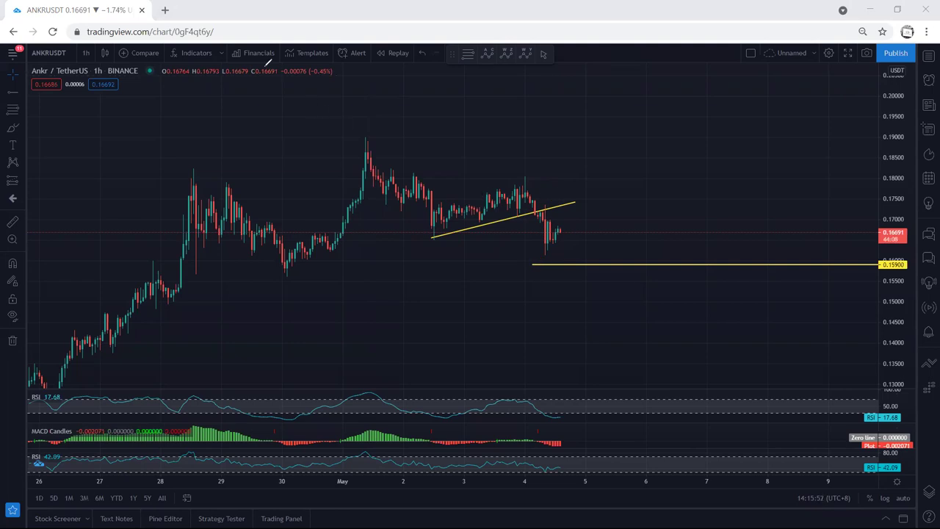
Examine the trendline break on the 15-minute interval and return the chart to the 1-hour interval.
left_click(85, 52)
left_click(144, 150)
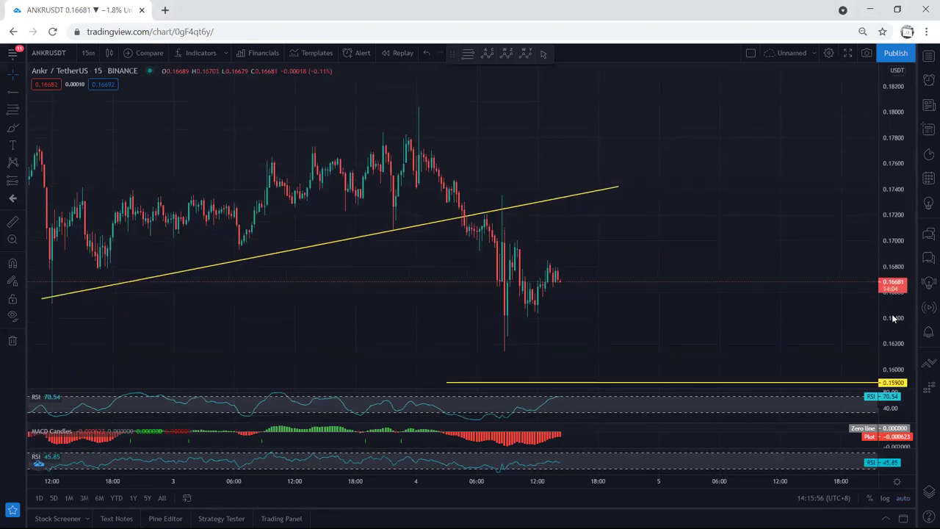
left_click_drag(371, 291, 451, 286)
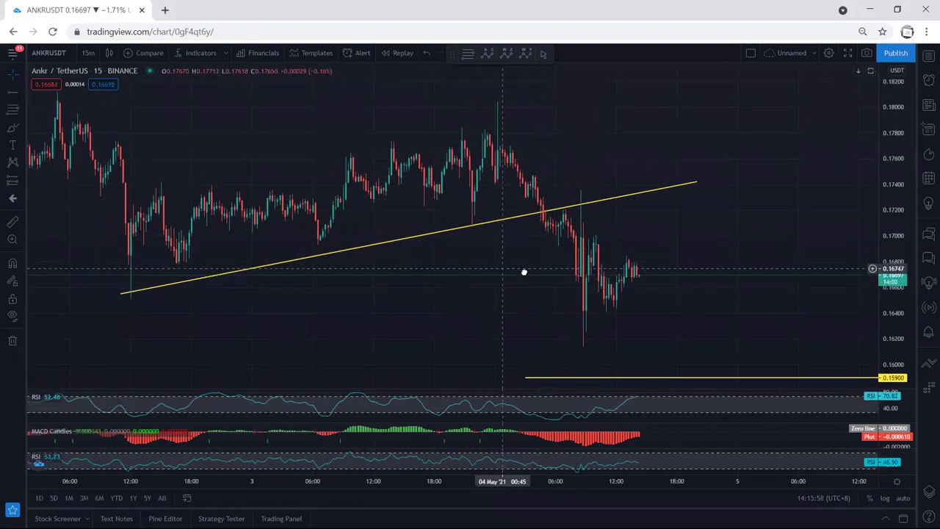
left_click(85, 52)
left_click(88, 216)
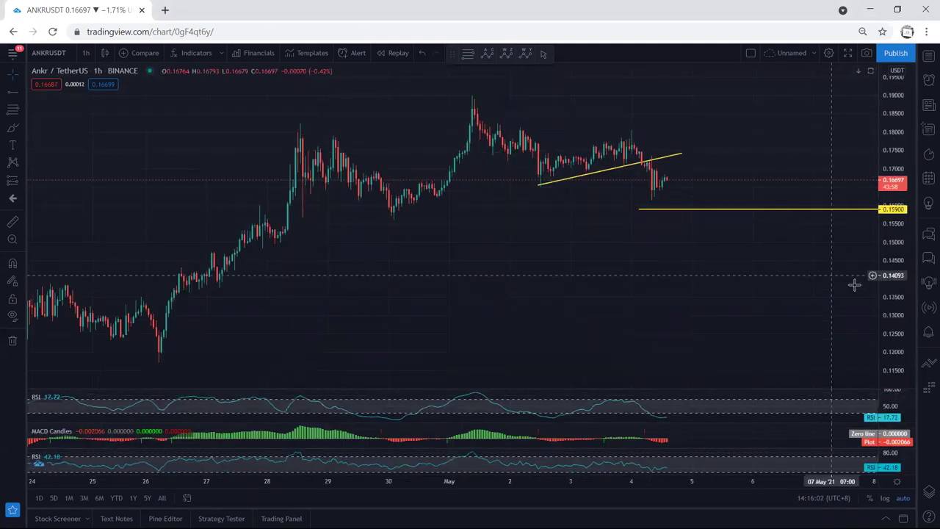
Trace the 1-hour price action from the May 2 low up to May 4 and down through the trendline, and clear the marks.
left_click_drag(721, 292, 635, 327)
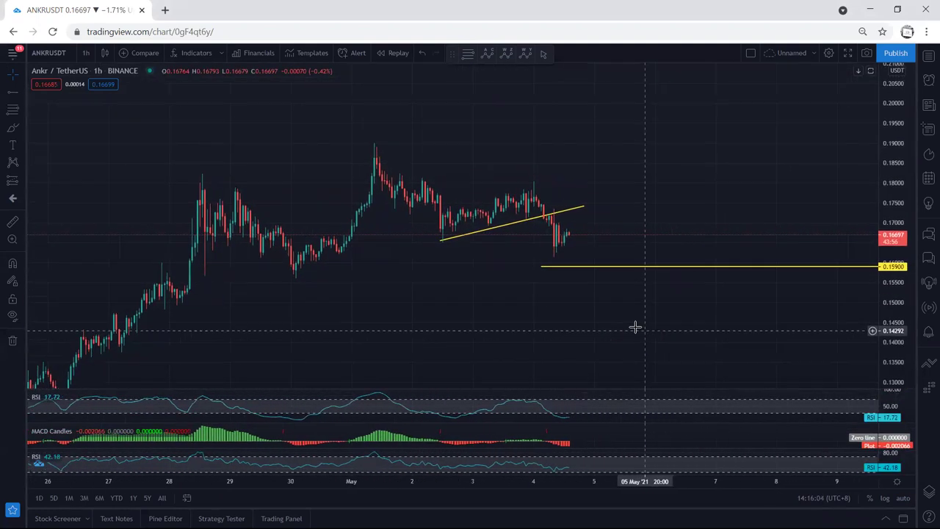
left_click_drag(474, 182, 473, 186)
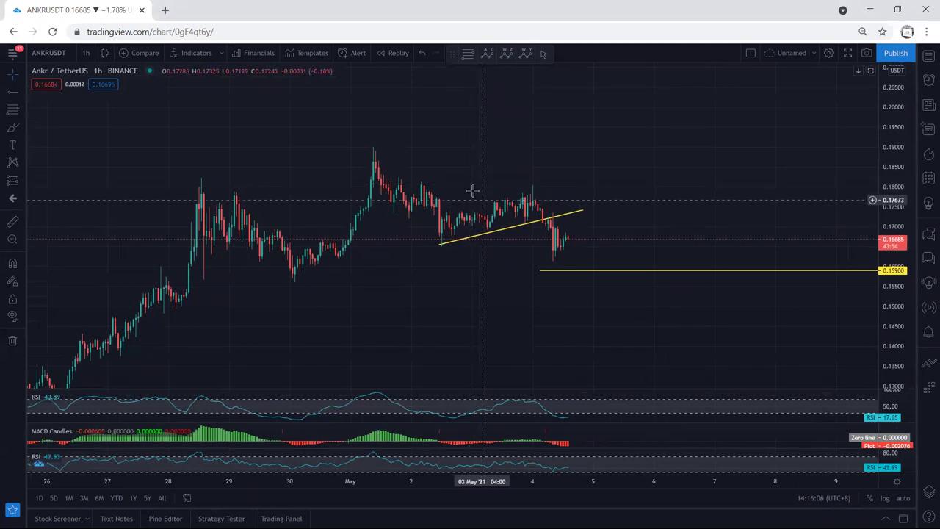
mouse_move(441, 227)
left_mouse_down()
mouse_move(545, 218)
mouse_move(552, 254)
left_mouse_up()
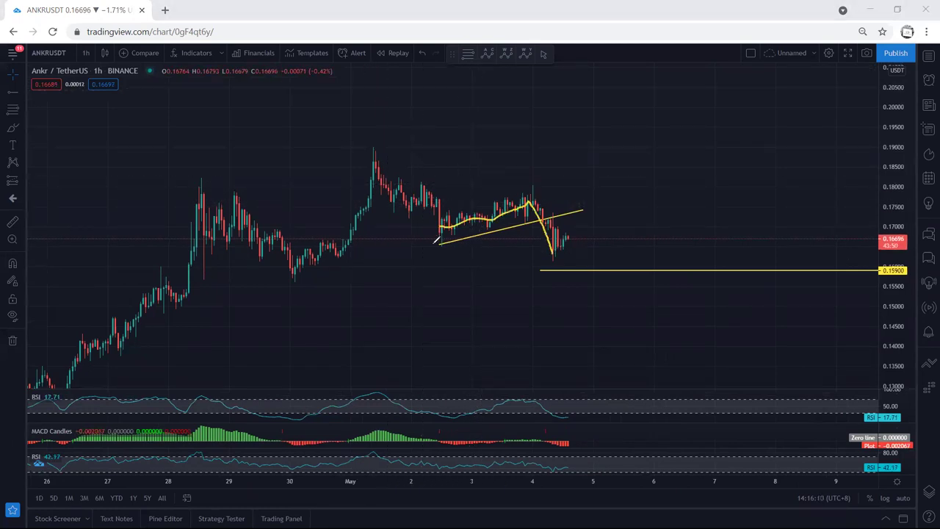
left_click_drag(432, 245, 444, 243)
key("Escape")
Switch the chart to the 1-day interval, outline the latest candles, and sketch a downward move out of them.
left_click(86, 52)
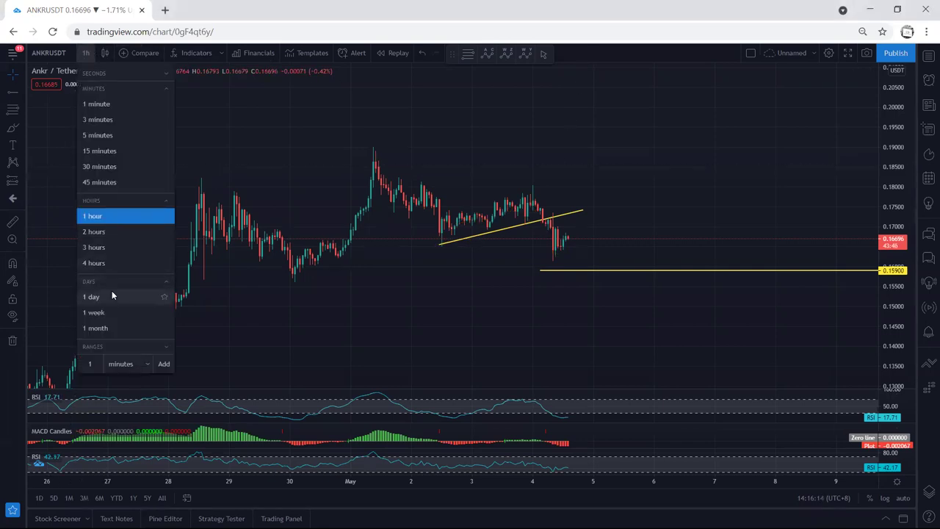
left_click(109, 296)
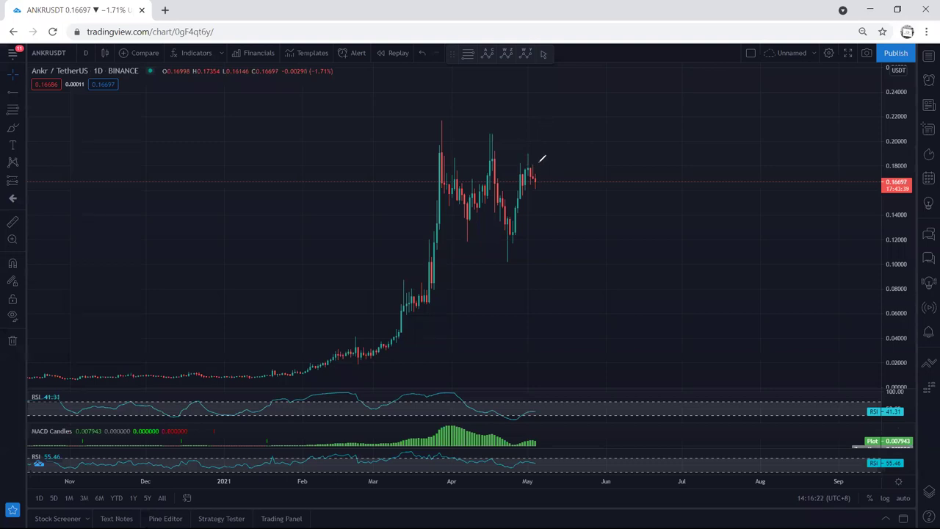
mouse_move(538, 162)
left_mouse_down()
mouse_move(555, 168)
mouse_move(539, 186)
mouse_move(534, 163)
mouse_move(525, 178)
mouse_move(551, 173)
mouse_move(555, 138)
mouse_move(554, 181)
left_mouse_up()
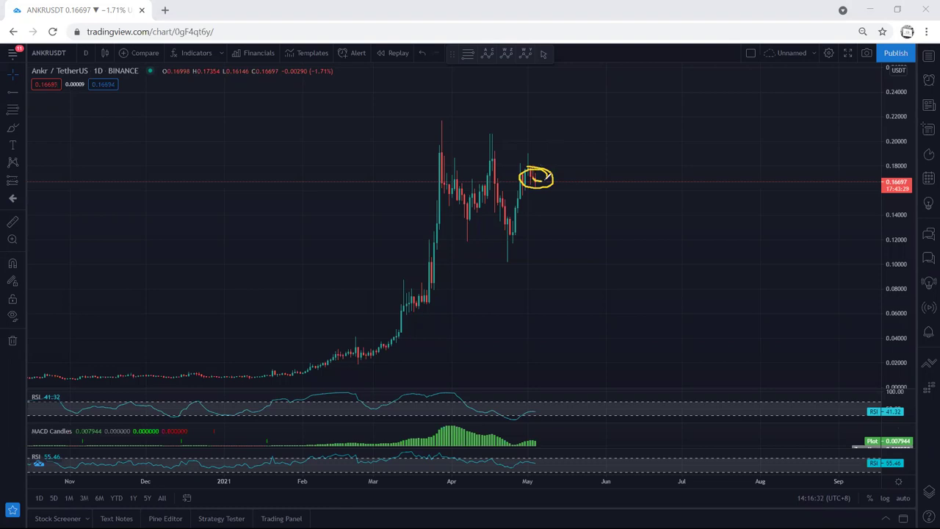
mouse_move(538, 178)
left_mouse_down()
mouse_move(548, 143)
mouse_move(556, 206)
left_mouse_up()
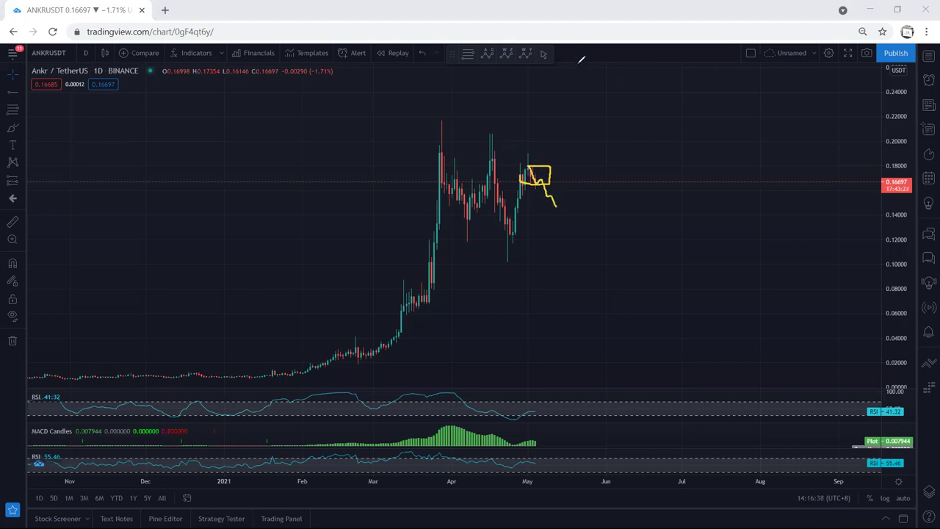
Switch the chart to the 4-hour interval and bring the recent price structure into view.
left_click(85, 52)
left_click(92, 262)
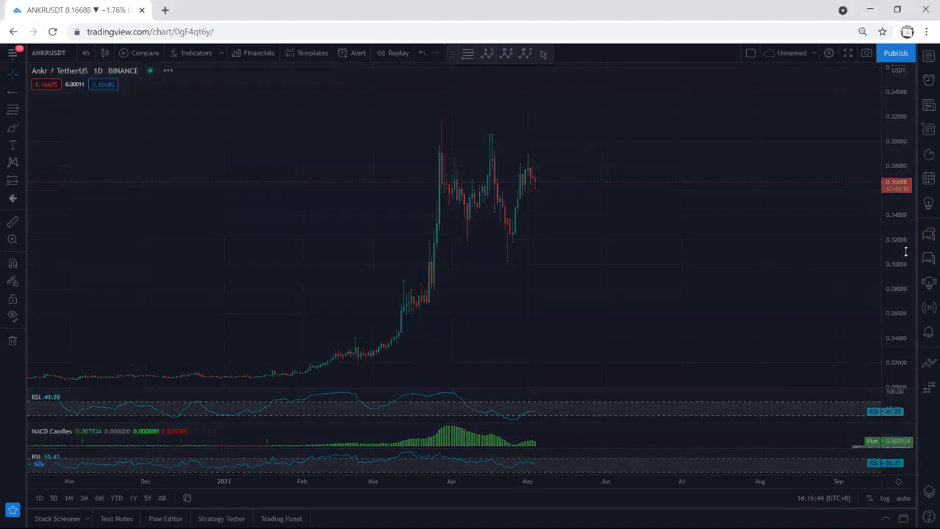
left_click_drag(688, 270, 702, 277)
left_click_drag(385, 109, 391, 111)
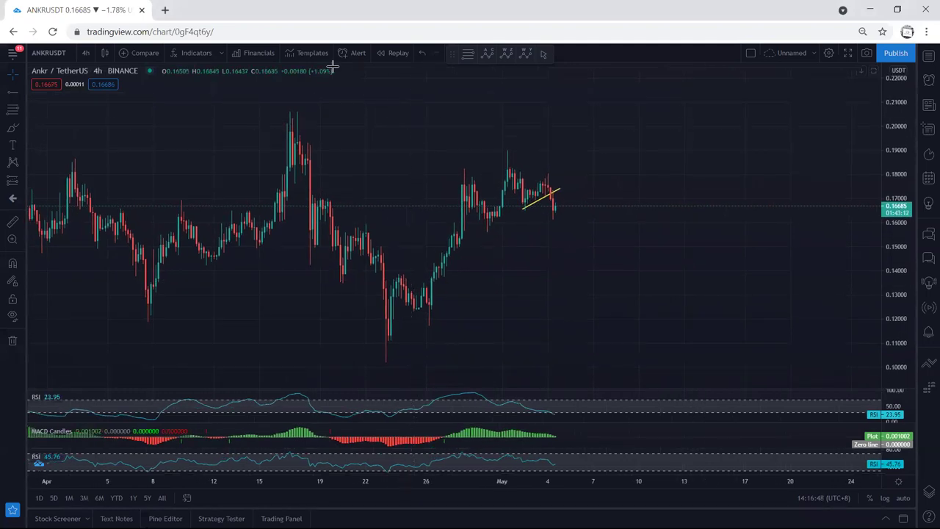
Sketch the 4-hour pullbacks, their upper and lower boundaries and an upward rebound arrow, mark the high near 0.19000, and clear all marks.
left_click_drag(515, 174, 544, 198)
left_click_drag(474, 189, 492, 210)
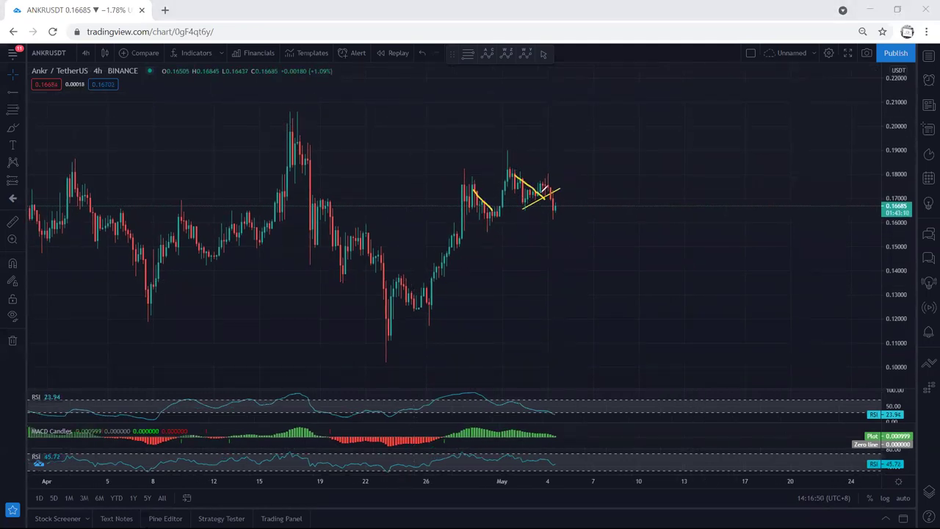
mouse_move(545, 184)
left_mouse_down()
mouse_move(524, 196)
mouse_move(553, 208)
left_mouse_up()
left_click_drag(503, 153, 464, 170)
mouse_move(488, 228)
left_mouse_down()
mouse_move(549, 216)
mouse_move(574, 160)
mouse_move(565, 170)
left_mouse_up()
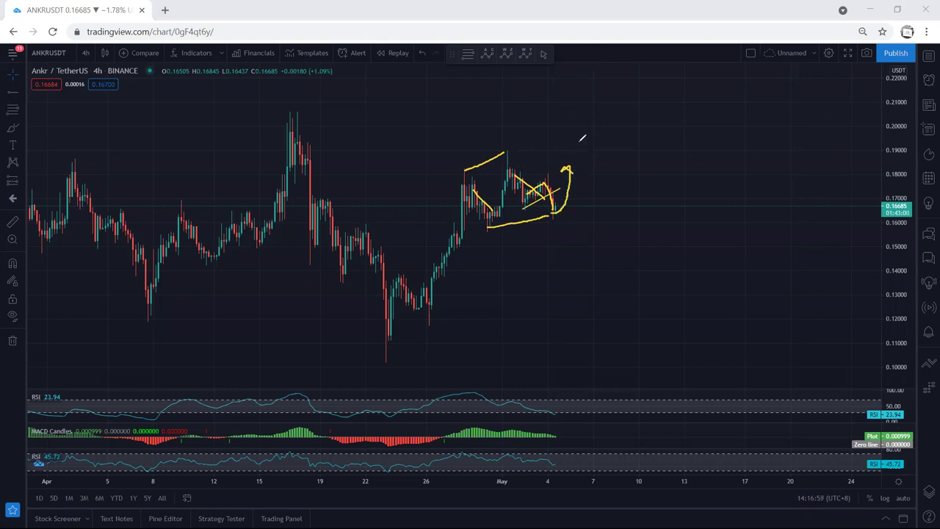
key("Delete")
left_click_drag(494, 149, 525, 149)
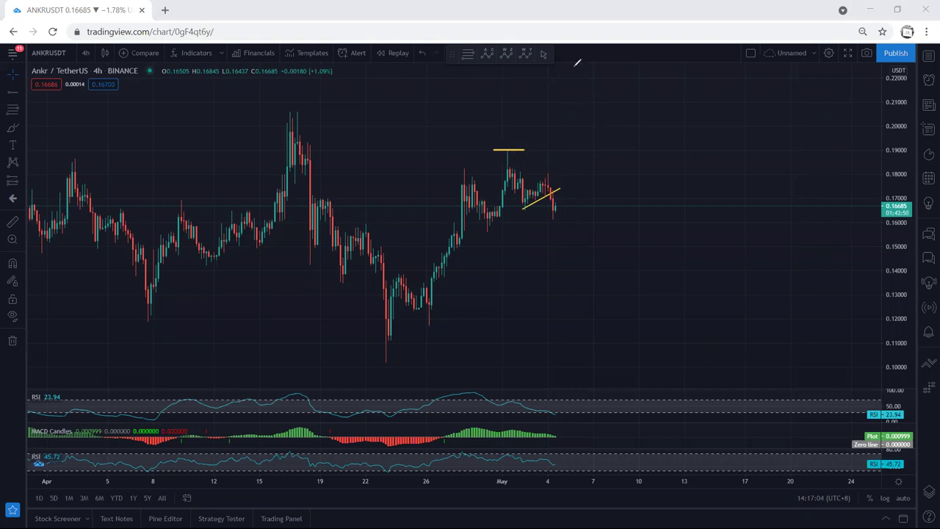
key("ctrl+z")
Mark the late-April low, sketch a rebound arrow and a breakdown arrow from the recent candles between two boundary lines, and clear everything.
left_click_drag(551, 193, 569, 215)
mouse_move(488, 230)
left_mouse_down()
mouse_move(478, 231)
mouse_move(499, 231)
mouse_move(479, 232)
mouse_move(493, 232)
left_mouse_up()
mouse_move(562, 215)
left_mouse_down()
mouse_move(581, 204)
mouse_move(585, 151)
mouse_move(596, 163)
left_mouse_up()
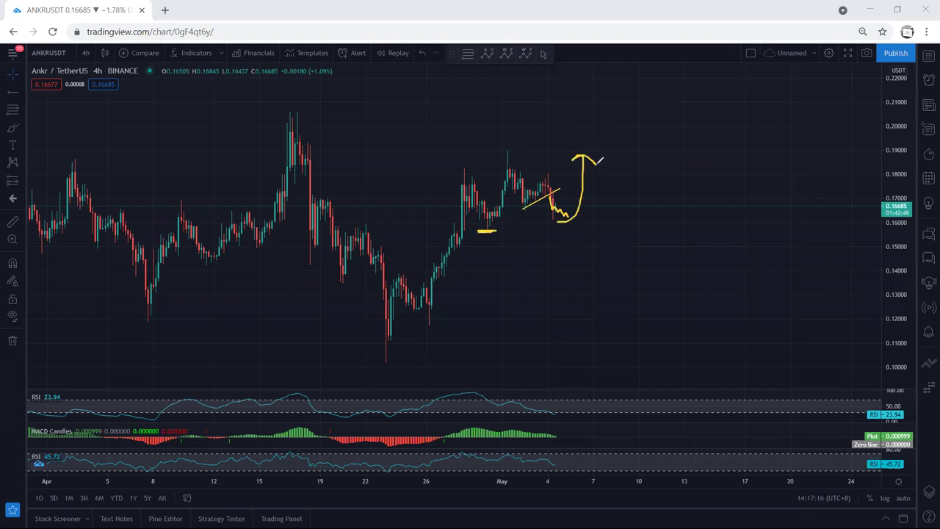
left_click_drag(555, 198, 567, 235)
left_click_drag(463, 169, 506, 152)
left_click_drag(496, 230, 564, 247)
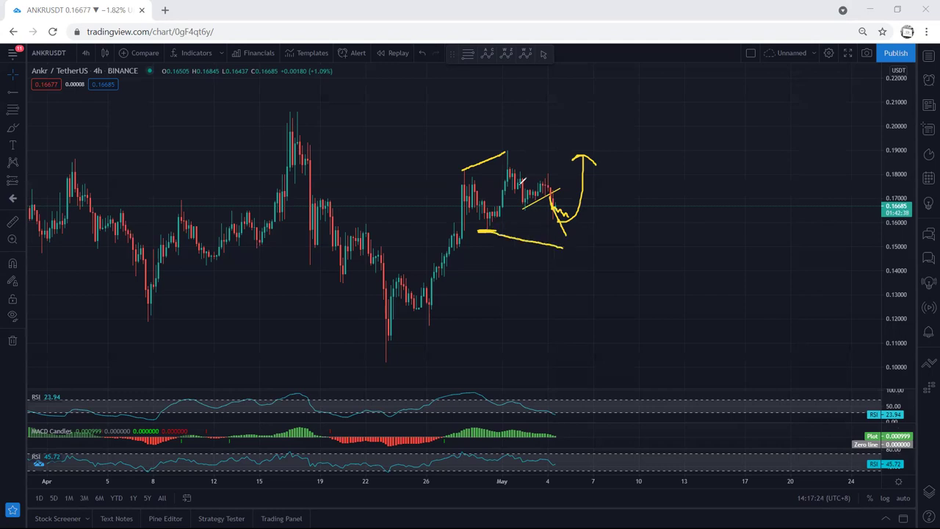
mouse_move(509, 170)
left_mouse_down()
mouse_move(596, 257)
mouse_move(587, 255)
left_mouse_up()
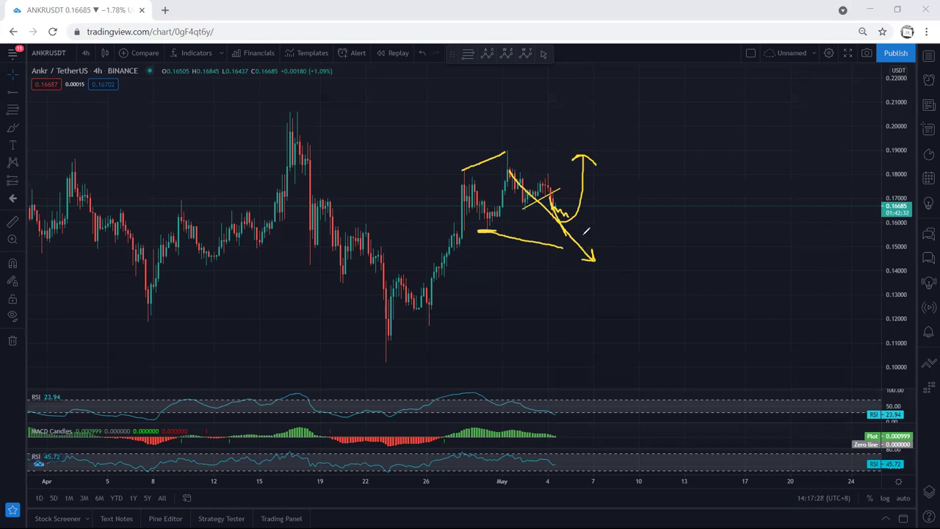
left_click(592, 67)
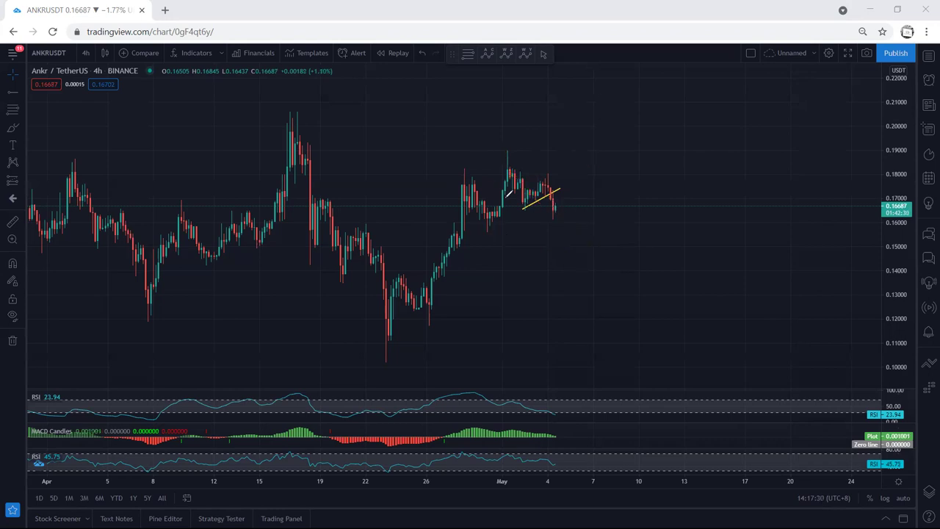
Sketch rising lines along the two recent highs and the two recent lows on the 4-hour chart, and clear them.
left_click_drag(473, 169, 503, 153)
left_click_drag(487, 233, 547, 218)
key("Escape")
Set the chart back to the 1-hour interval and frame the price around the trendline and the 0.15900 level.
left_click(86, 53)
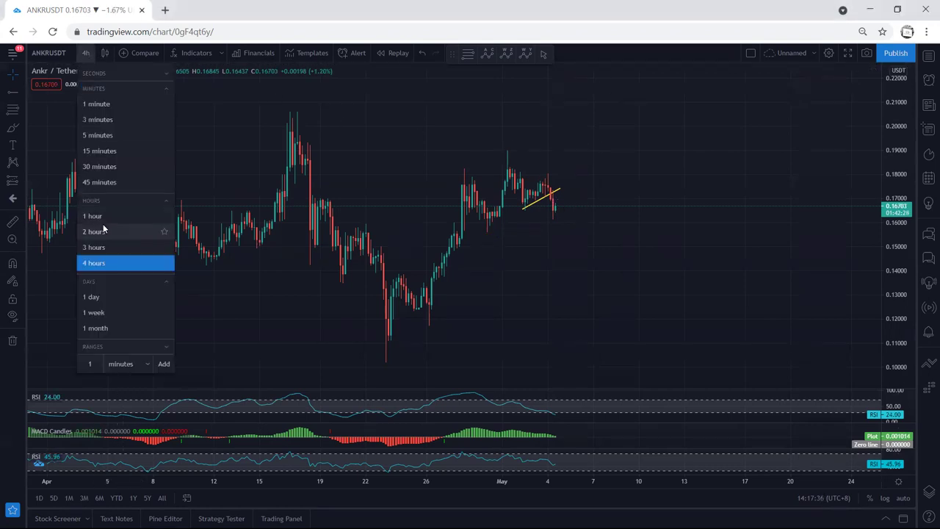
left_click(101, 215)
double_click(893, 247)
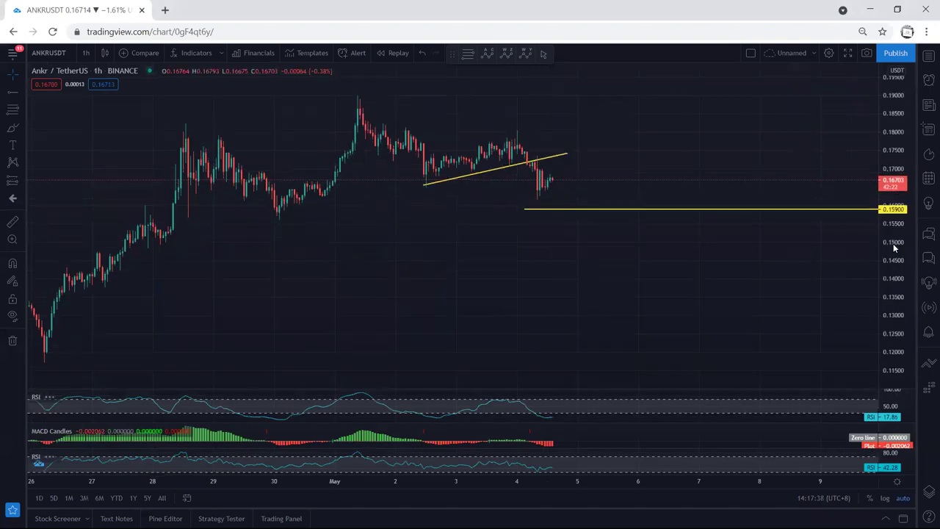
left_click_drag(893, 247, 889, 251)
left_click_drag(687, 264, 687, 293)
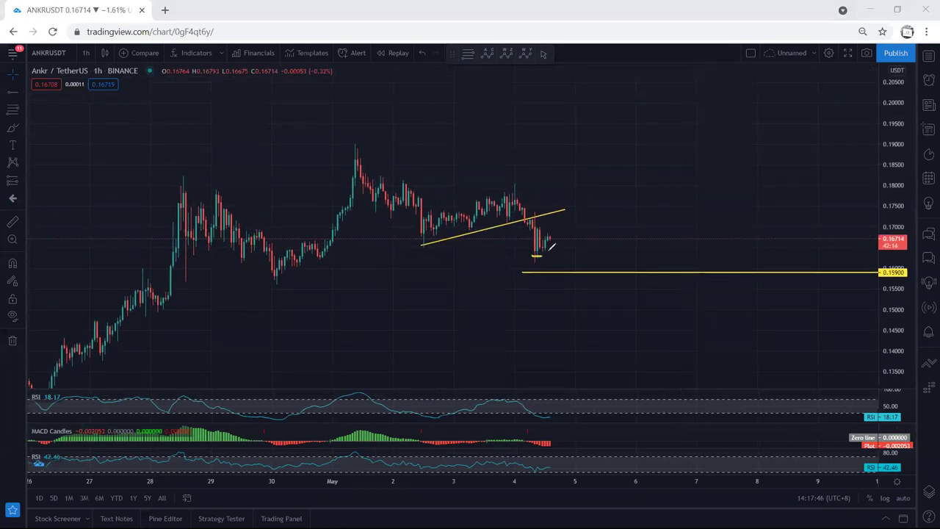
Sketch a small bounce dropping to the 0.15900 line, redraw it with a rebound to about 0.185, and clear each sketch.
mouse_move(541, 251)
left_mouse_down()
mouse_move(552, 227)
mouse_move(536, 242)
mouse_move(542, 254)
mouse_move(562, 220)
mouse_move(580, 267)
mouse_move(583, 257)
left_mouse_up()
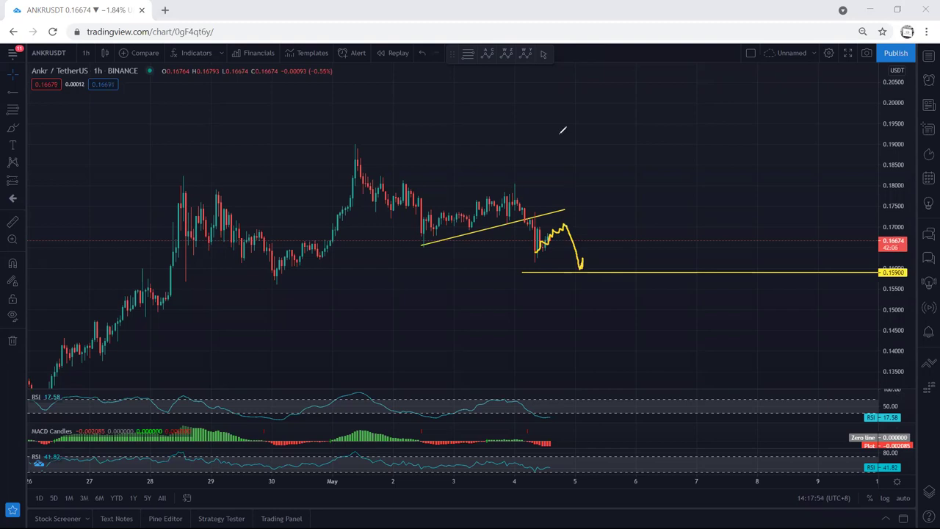
key("ctrl+z")
mouse_move(538, 254)
left_mouse_down()
mouse_move(538, 227)
mouse_move(544, 246)
mouse_move(566, 243)
mouse_move(573, 267)
mouse_move(587, 271)
mouse_move(607, 230)
mouse_move(612, 169)
left_mouse_up()
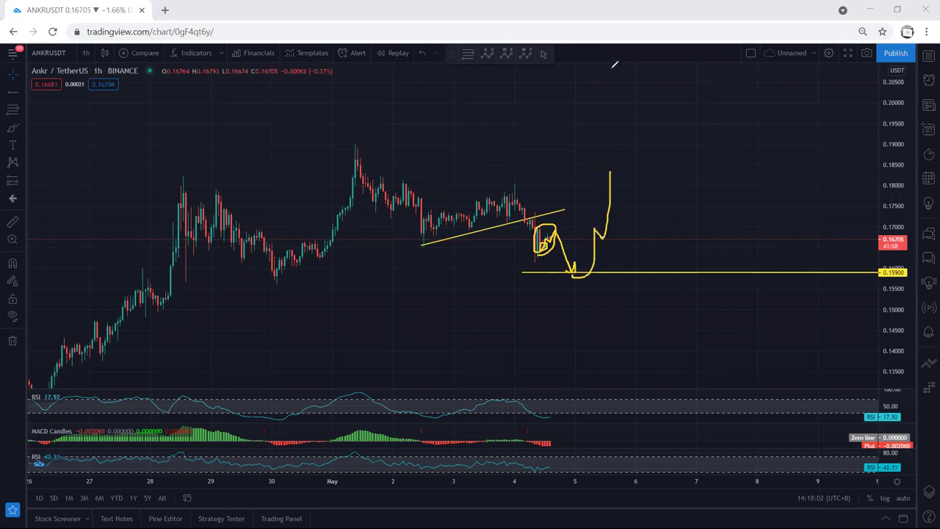
key("ctrl+z")
key("ctrl+z")
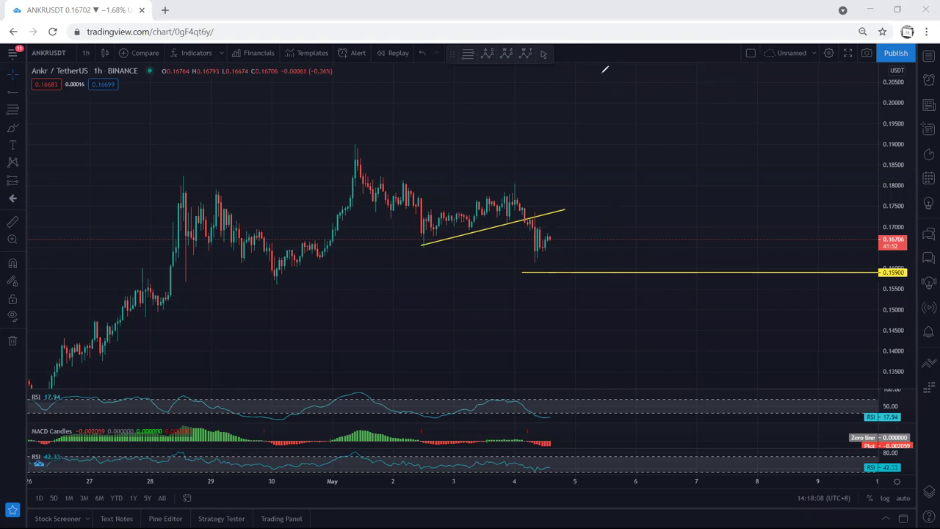
Sketch a direct rise from the latest candles, replace it with a dip below 0.15900 and rebound to about 0.1725, and clear it.
mouse_move(547, 247)
left_mouse_down()
mouse_move(578, 194)
mouse_move(574, 199)
left_mouse_up()
key("ctrl+z")
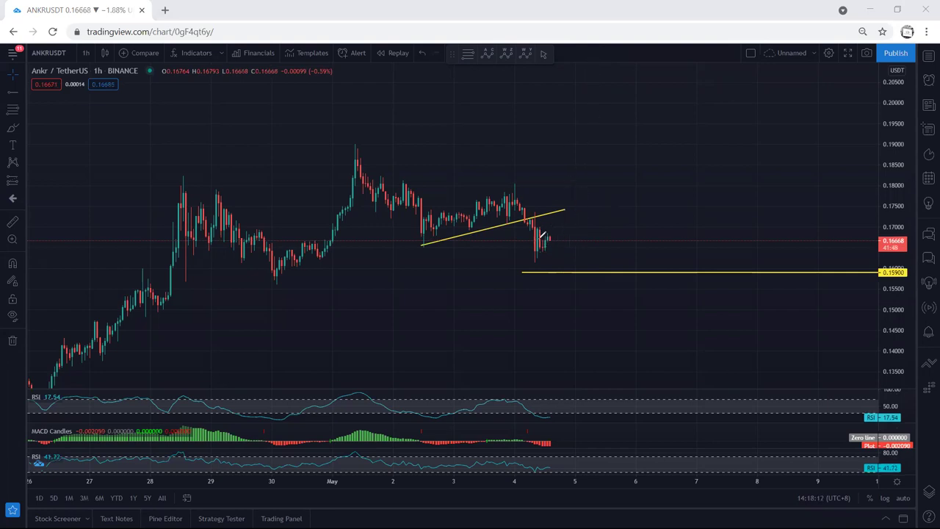
mouse_move(540, 251)
left_mouse_down()
mouse_move(549, 242)
mouse_move(566, 250)
mouse_move(586, 283)
mouse_move(602, 220)
left_mouse_up()
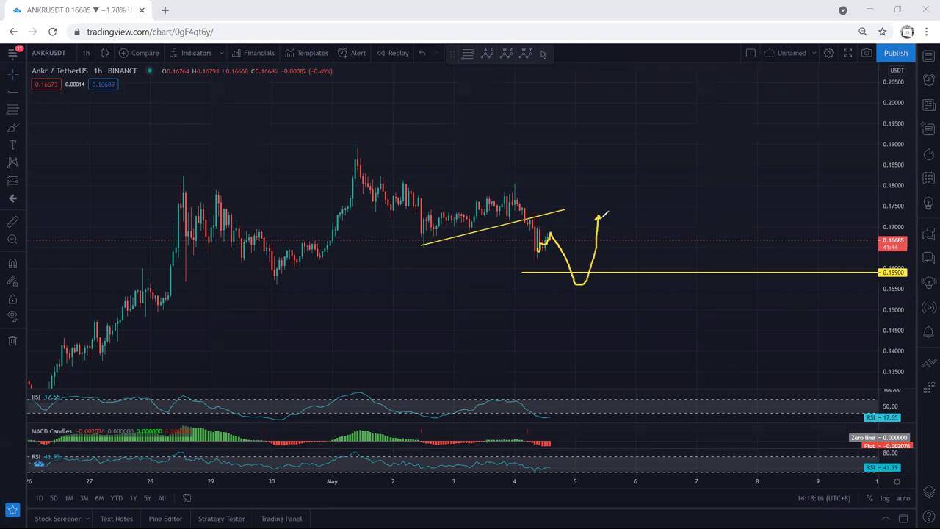
key("ctrl+z")
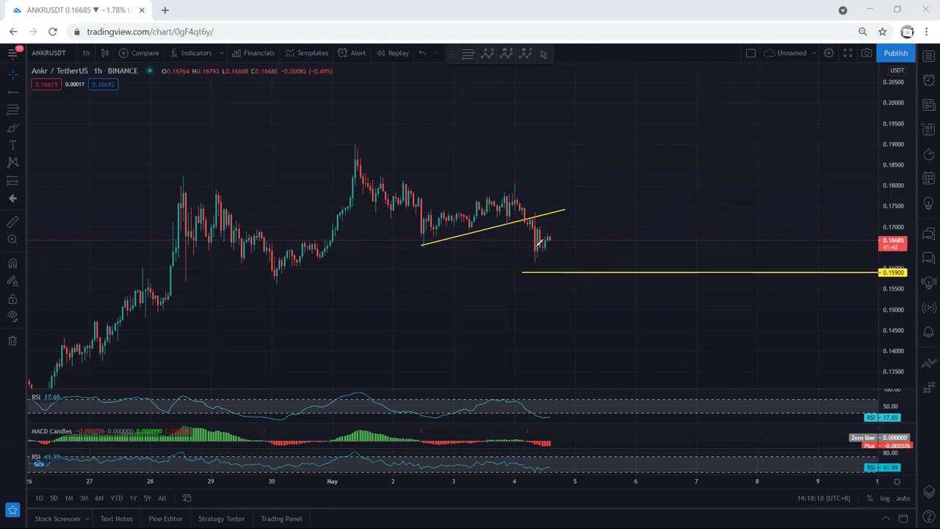
Sketch a falling zigzag toward the 0.15900 line with its boundary lines, add a separate example zigzag above, and clear the marks.
mouse_move(542, 250)
left_mouse_down()
mouse_move(602, 251)
mouse_move(614, 272)
left_mouse_up()
left_click_drag(539, 212, 612, 265)
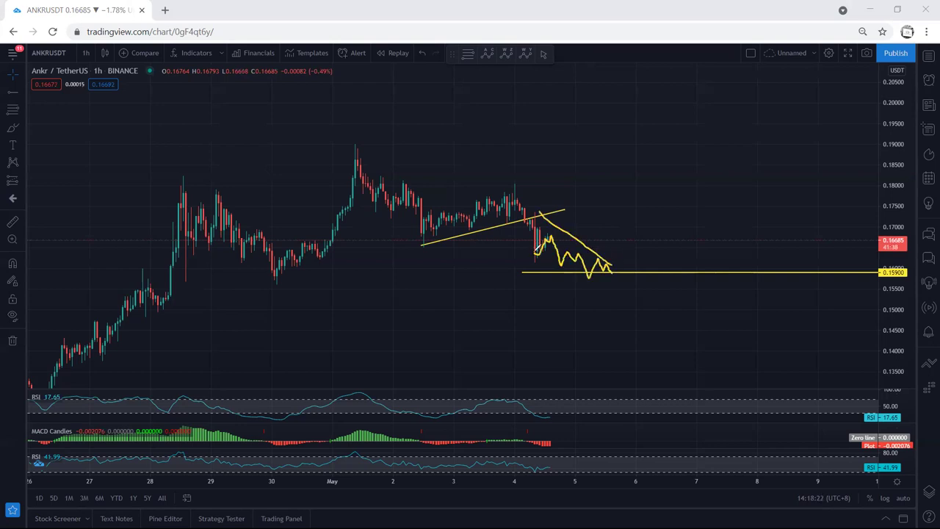
left_click_drag(533, 253, 571, 266)
mouse_move(561, 166)
left_mouse_down()
mouse_move(579, 192)
mouse_move(592, 185)
mouse_move(641, 232)
left_mouse_up()
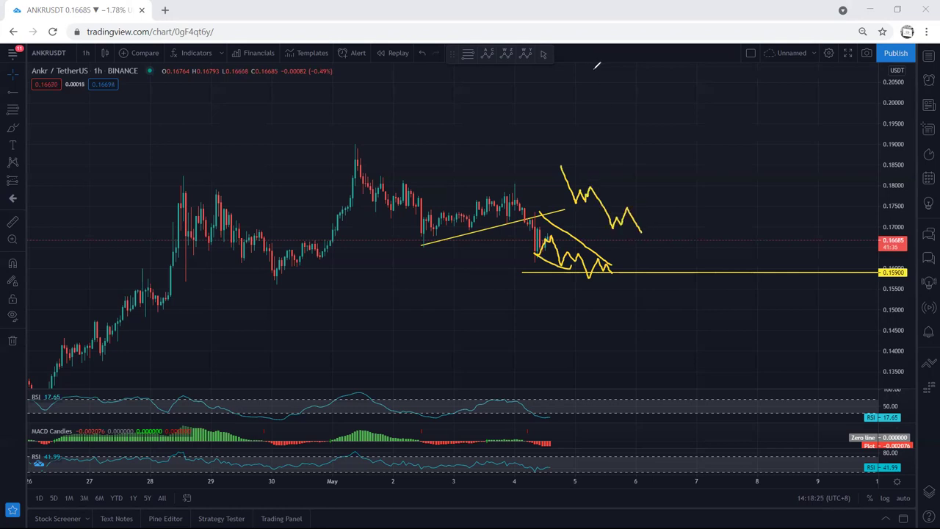
key("Delete")
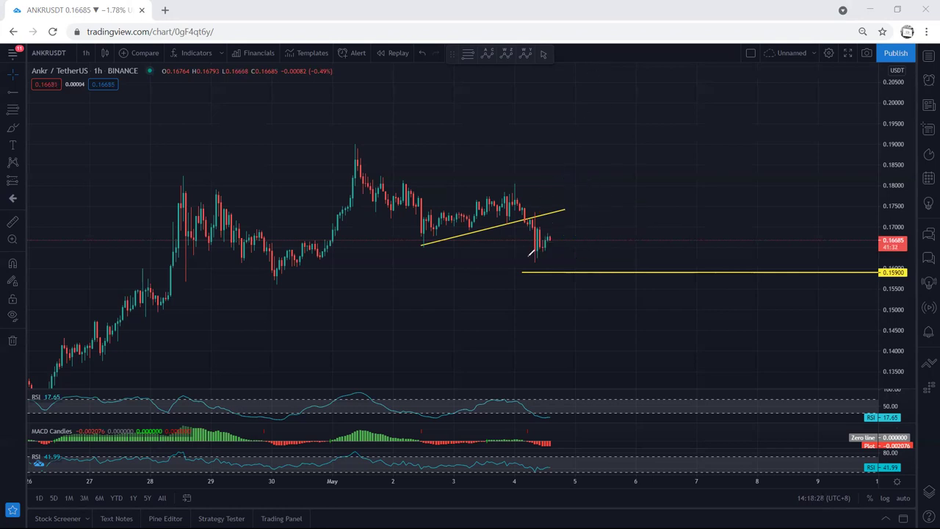
Sketch a rising channel on the latest candles with a drop out of it below the 0.15900 line, and clear it.
mouse_move(536, 257)
left_mouse_down()
mouse_move(545, 236)
mouse_move(563, 238)
mouse_move(579, 223)
mouse_move(540, 236)
mouse_move(539, 258)
left_mouse_up()
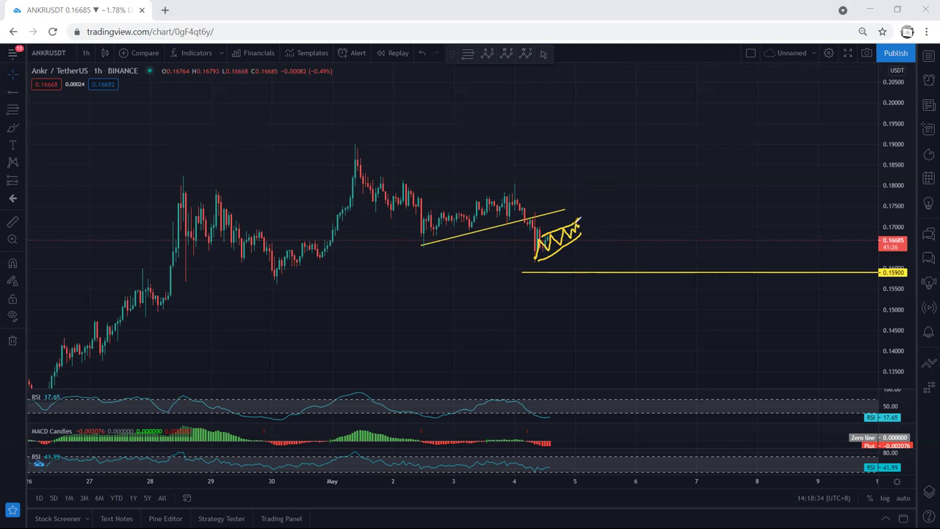
left_click_drag(578, 222, 598, 279)
left_click(586, 62)
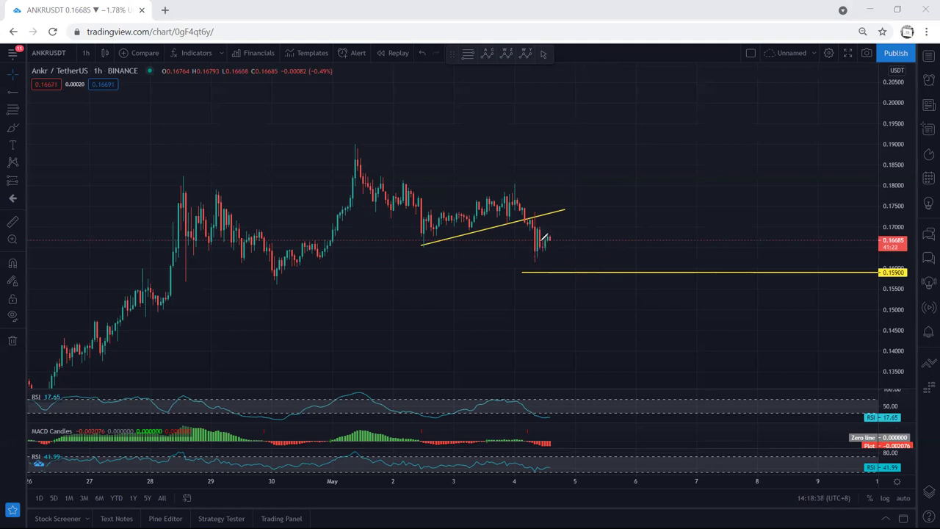
Sketch a short bounce and decline from the latest low toward the 0.15900 line, and clear it.
mouse_move(537, 252)
left_mouse_down()
mouse_move(552, 241)
mouse_move(566, 261)
left_mouse_up()
left_click_drag(571, 261, 568, 255)
key("ctrl+z")
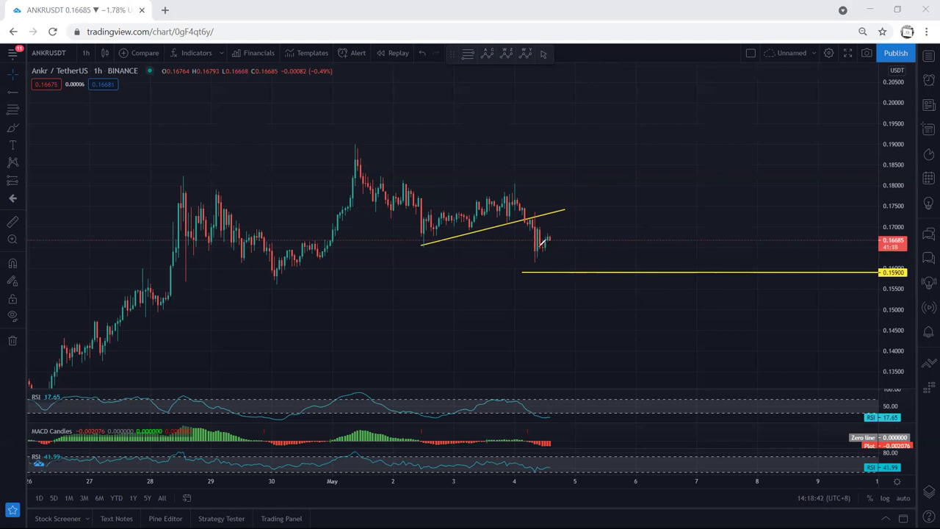